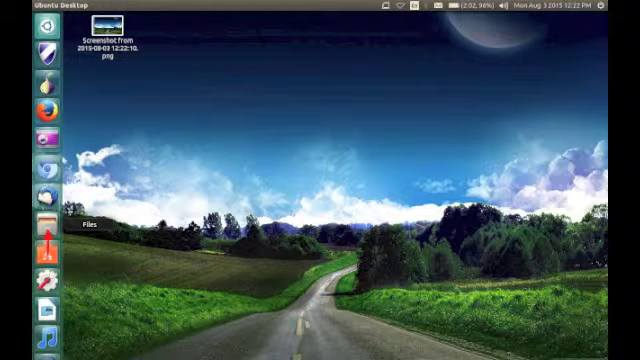
- Open Files and go into the Downloads folder holding the Tails 1.4.1 ISO
click(47, 228)
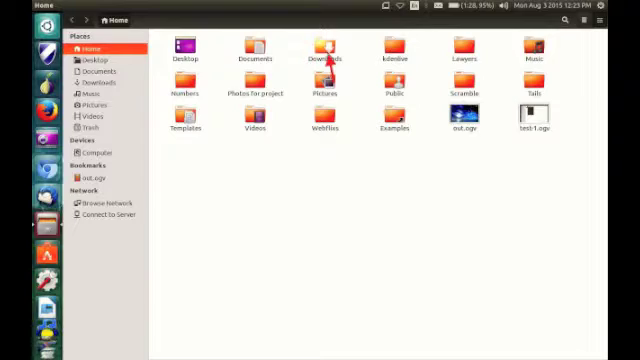
double_click(325, 48)
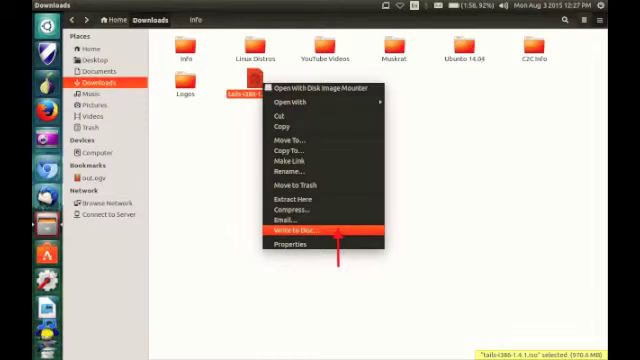
- Start writing tails-i386-1.4.1.iso to the blank DVD+R with Write to Disc
click(293, 231)
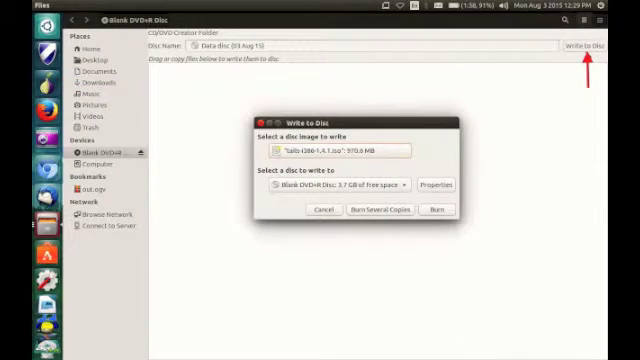